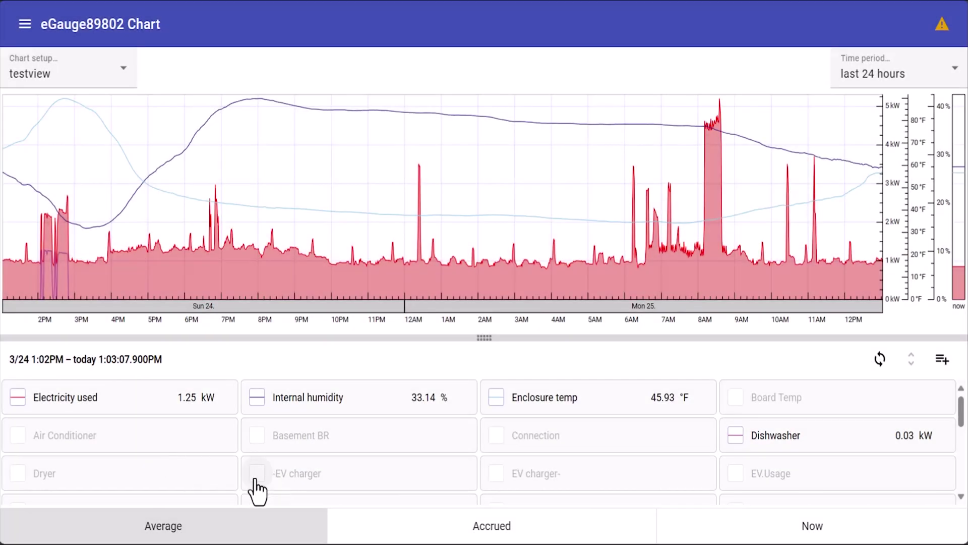
- Add the -EV charger and Dryer registers to the chart and check the time periods, leaving them unchanged
{"action": "left_click", "coordinate": [255, 482]}
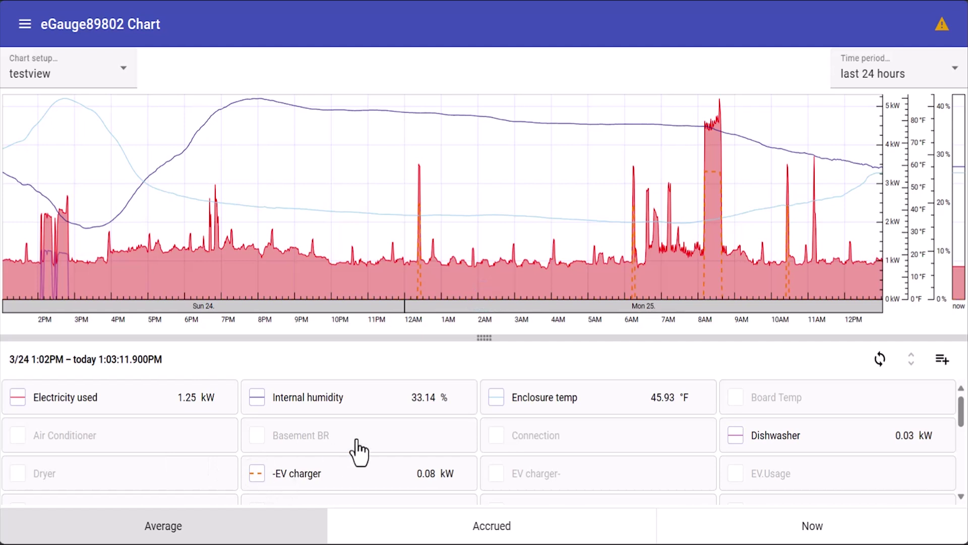
{"action": "left_click", "coordinate": [19, 476]}
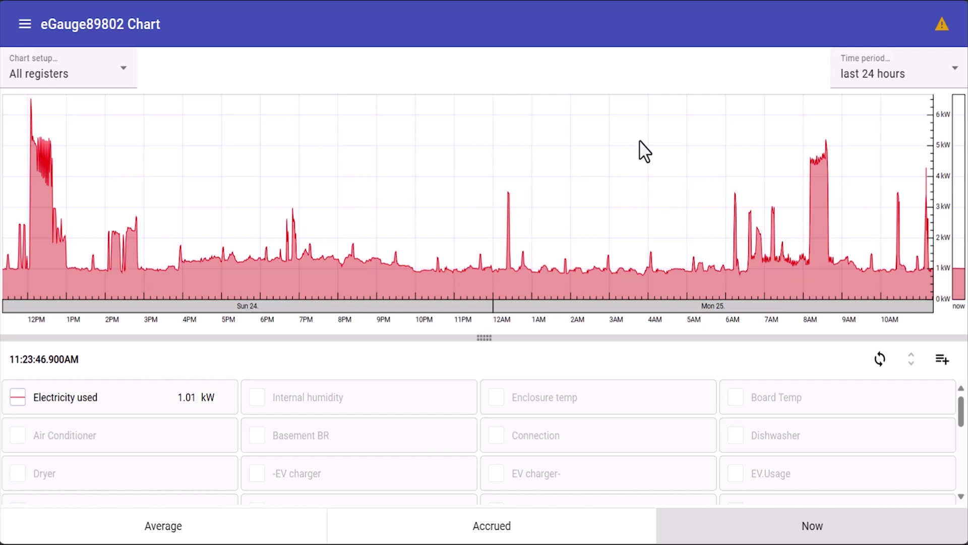
{"action": "left_click", "coordinate": [953, 77]}
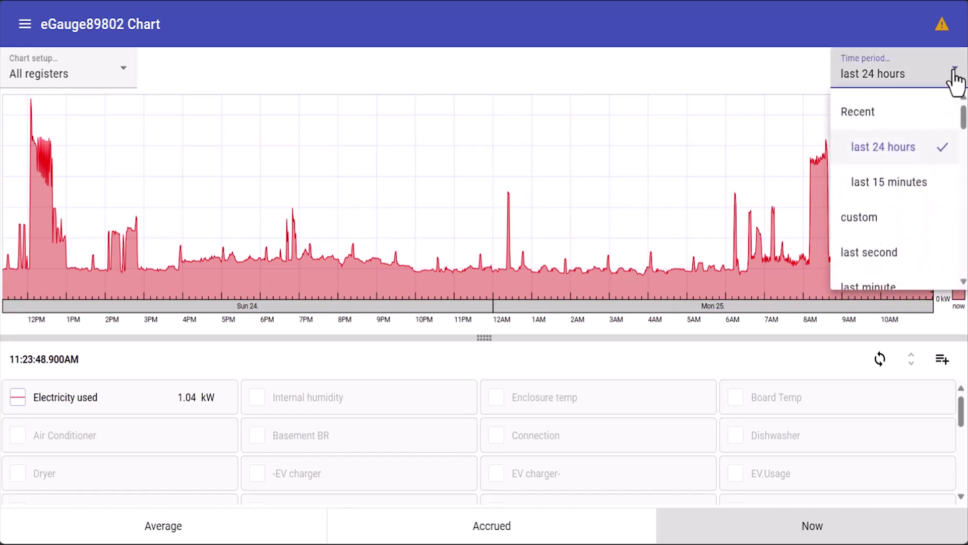
{"action": "scroll", "coordinate": [893, 181], "scroll_direction": "down", "scroll_amount": 5}
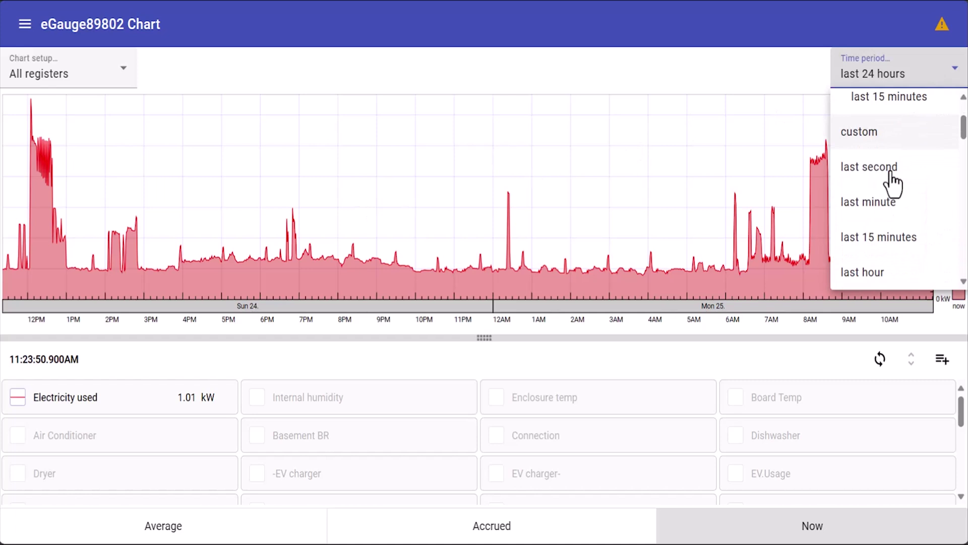
{"action": "scroll", "coordinate": [892, 181], "scroll_direction": "down", "scroll_amount": 2}
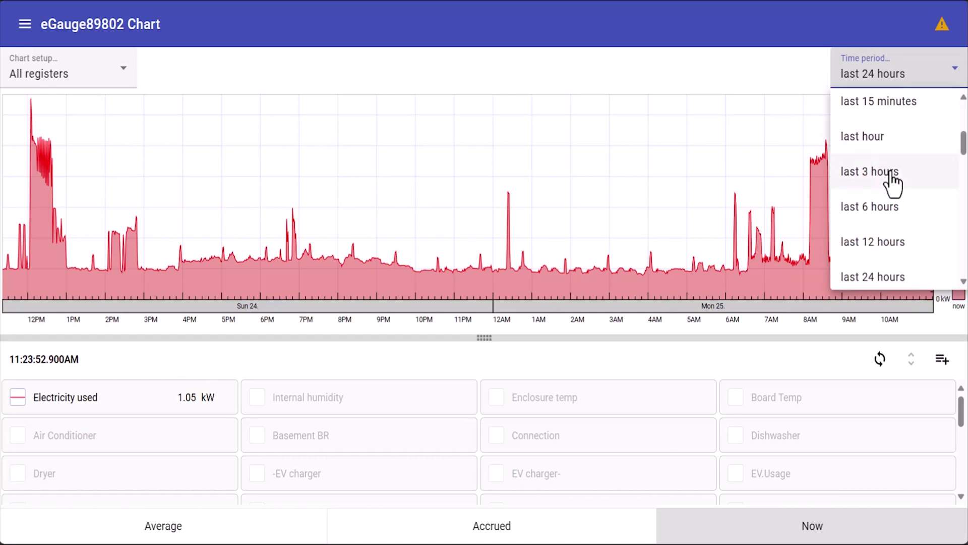
{"action": "left_click", "coordinate": [706, 181]}
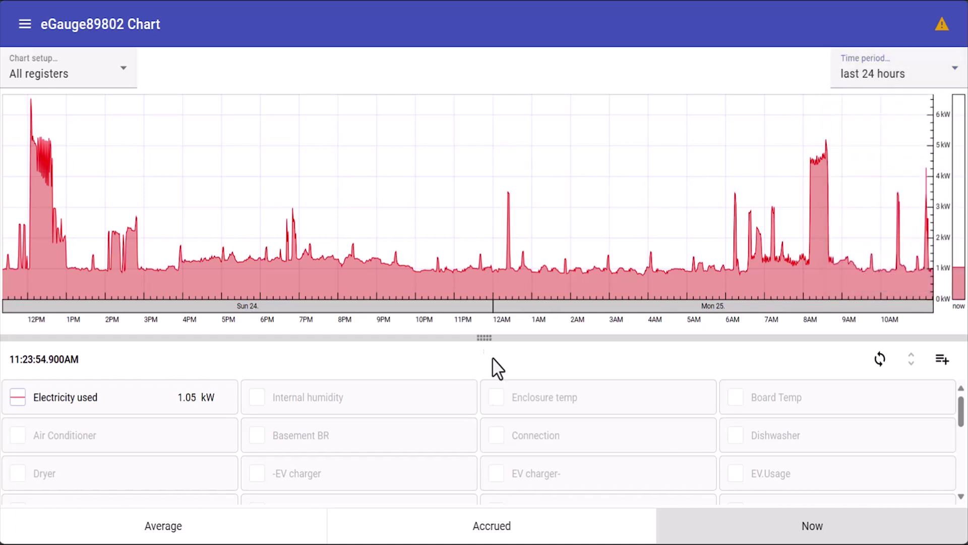
- Plot and then remove Enclosure temp and Dishwasher, and switch the readings to accrued totals
{"action": "left_click", "coordinate": [503, 399]}
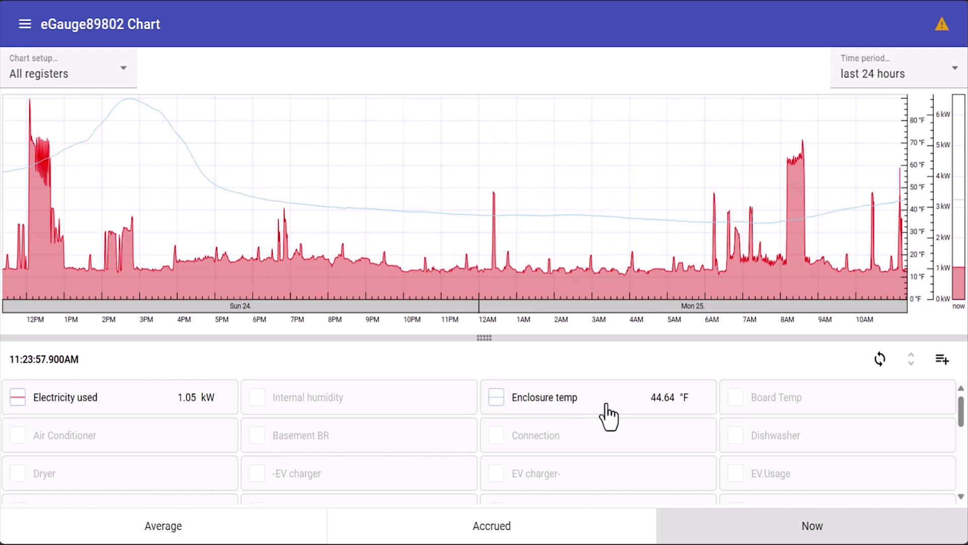
{"action": "left_click", "coordinate": [735, 434]}
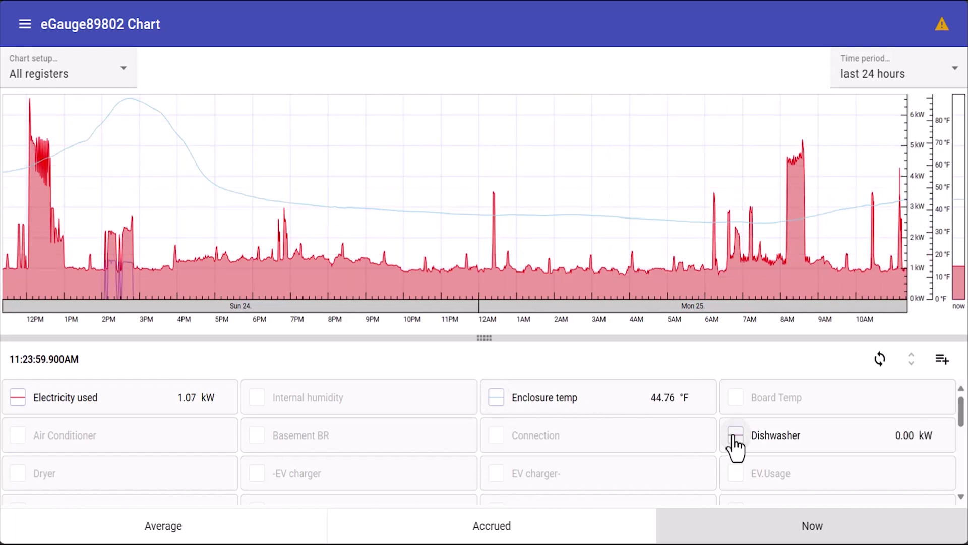
{"action": "left_click", "coordinate": [734, 434]}
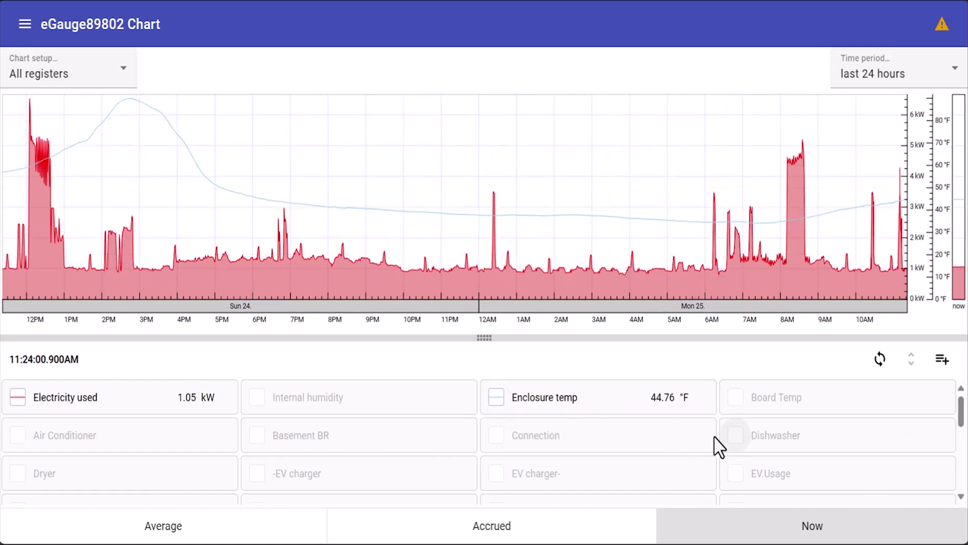
{"action": "left_click", "coordinate": [496, 398]}
{"action": "left_click", "coordinate": [479, 527]}
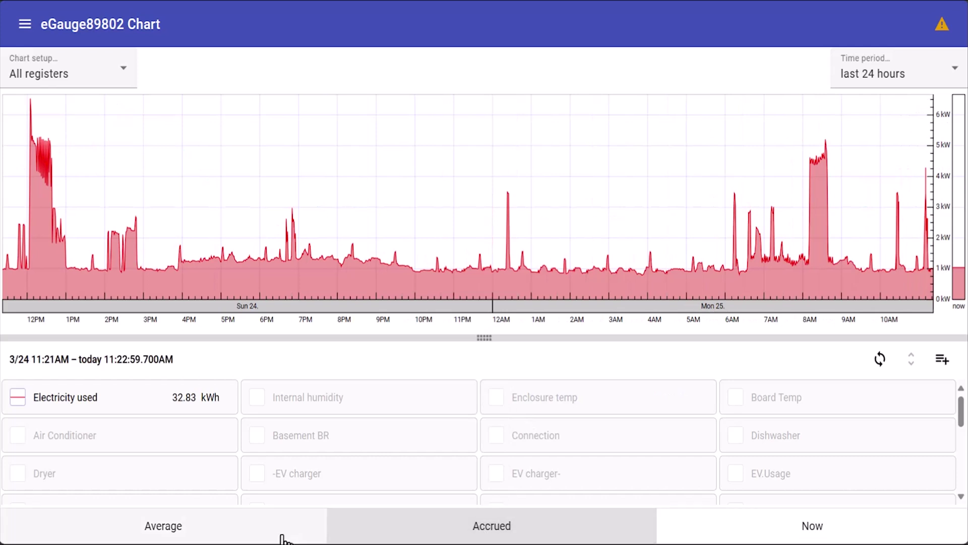
{"action": "left_click", "coordinate": [247, 539]}
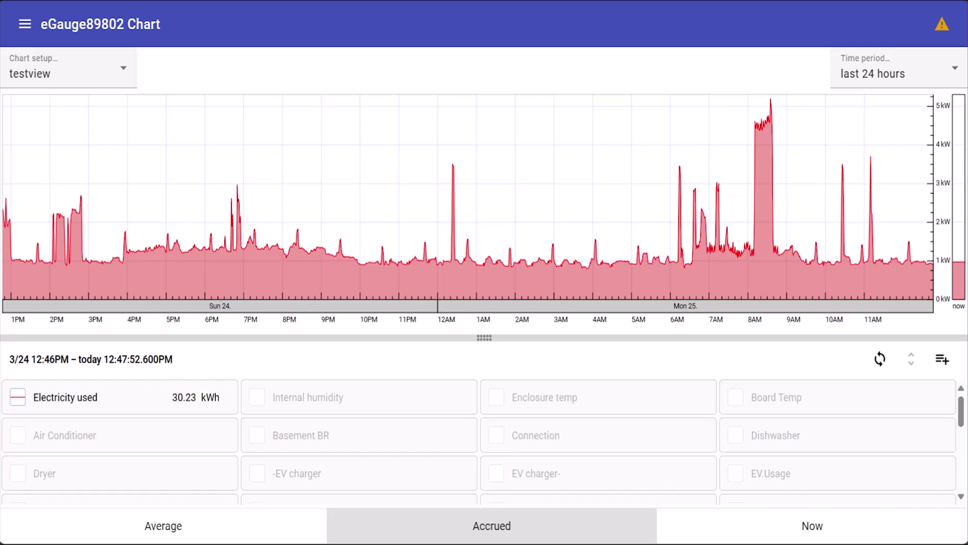
{"action": "left_click", "coordinate": [540, 194]}
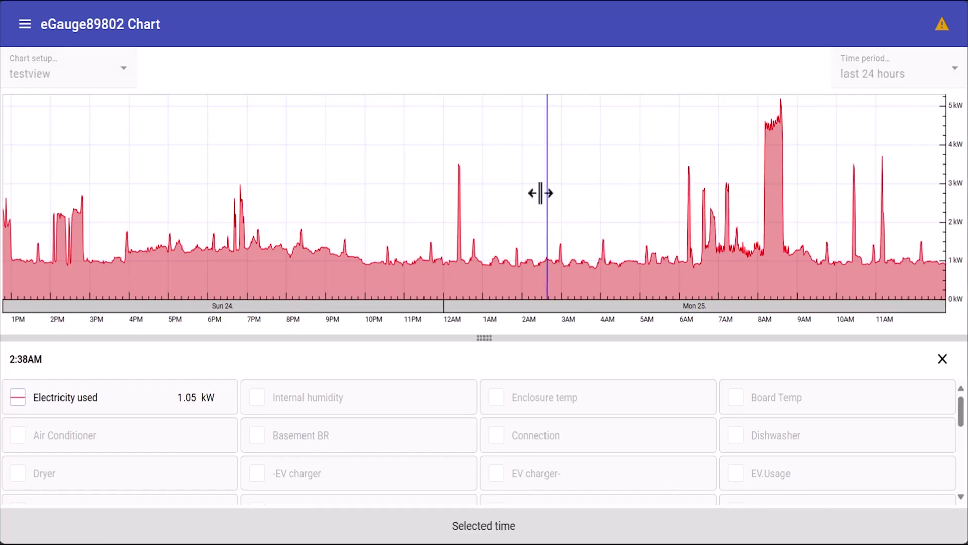
{"action": "double_click", "coordinate": [631, 196]}
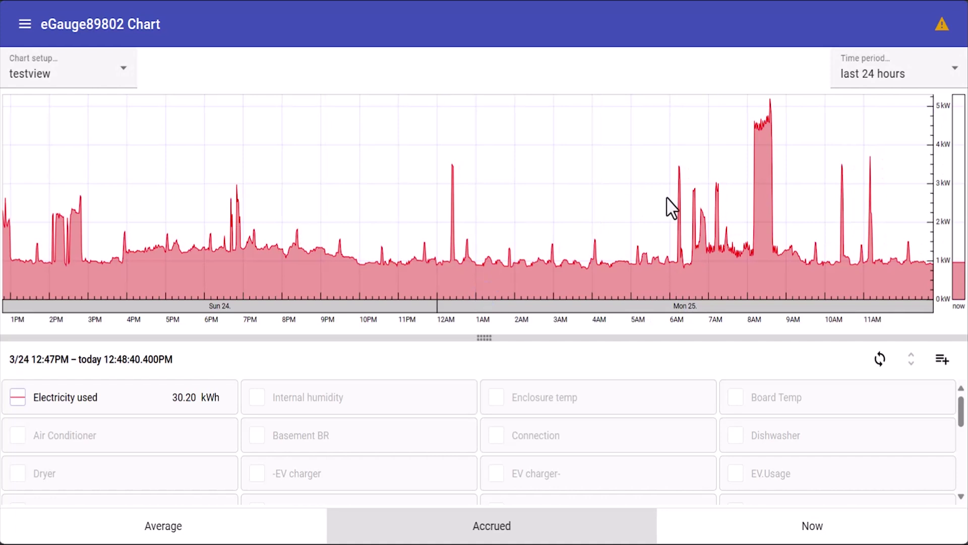
{"action": "mouse_move", "coordinate": [502, 208]}
{"action": "left_mouse_down"}
{"action": "mouse_move", "coordinate": [522, 197]}
{"action": "mouse_move", "coordinate": [774, 204]}
{"action": "left_mouse_up"}
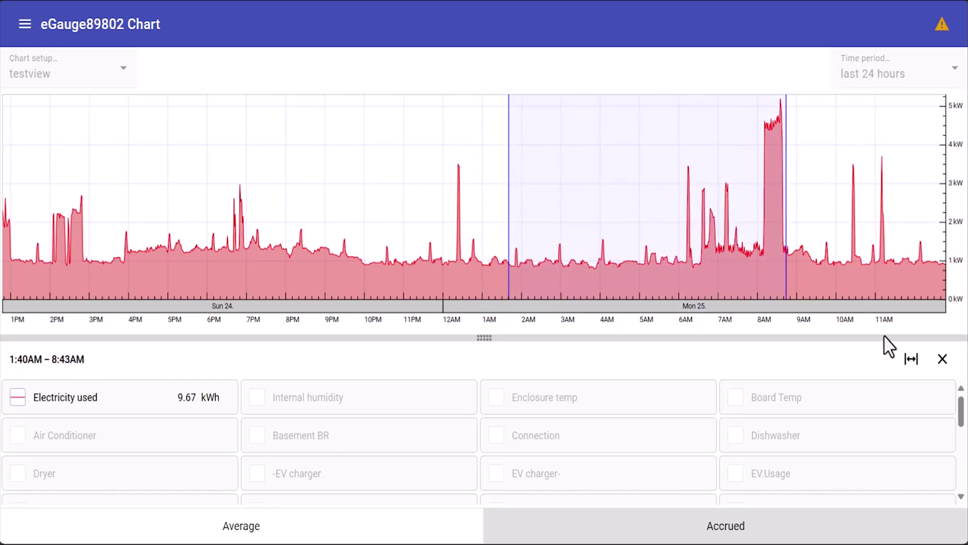
{"action": "left_click", "coordinate": [911, 359]}
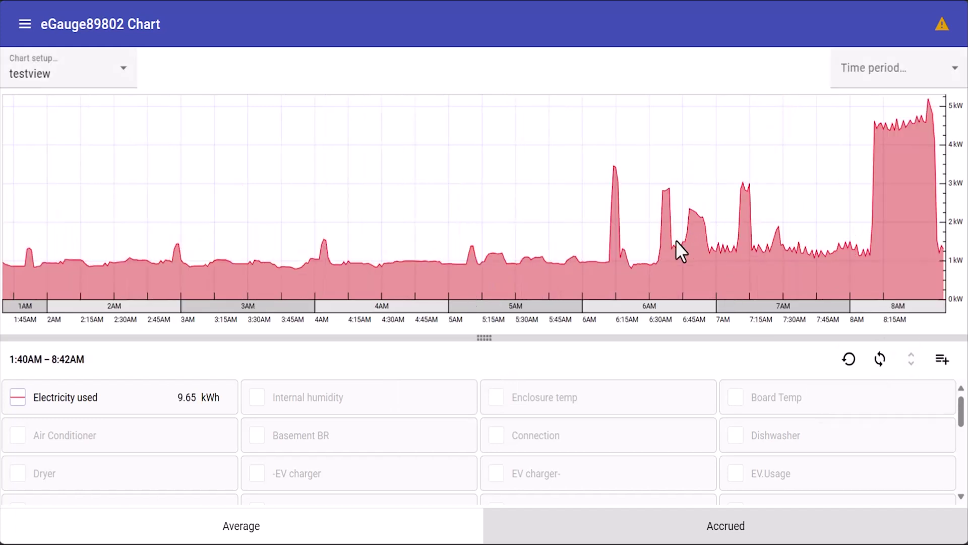
{"action": "left_click", "coordinate": [350, 529]}
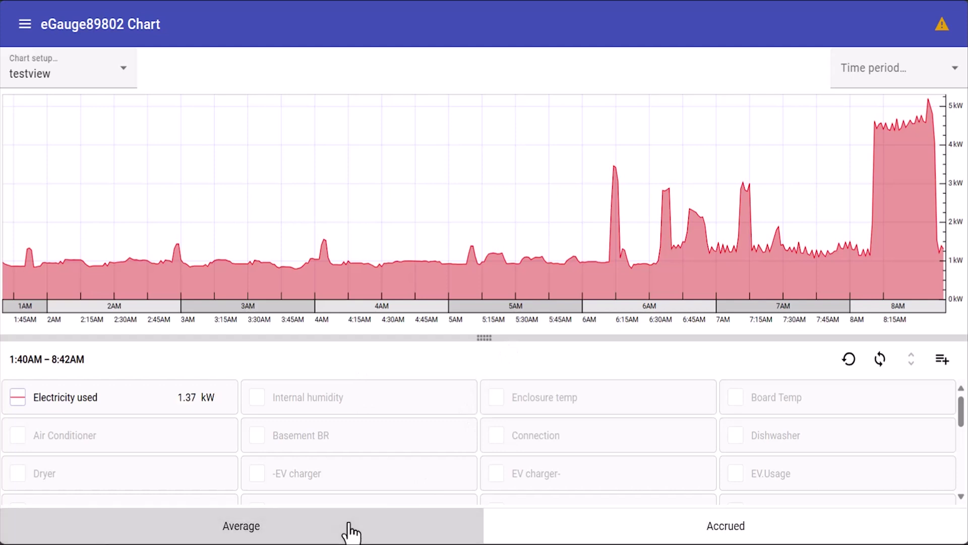
{"action": "left_click", "coordinate": [603, 532]}
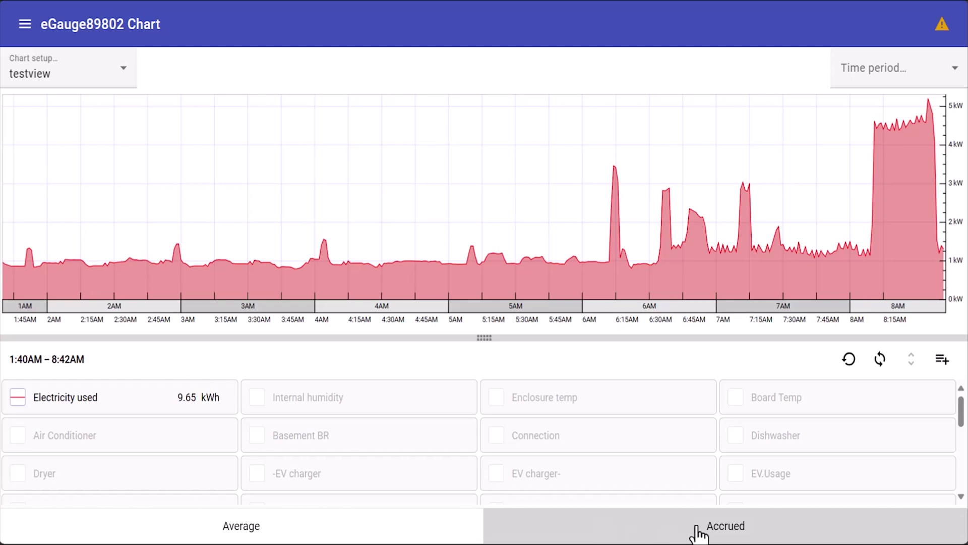
{"action": "left_click", "coordinate": [849, 361]}
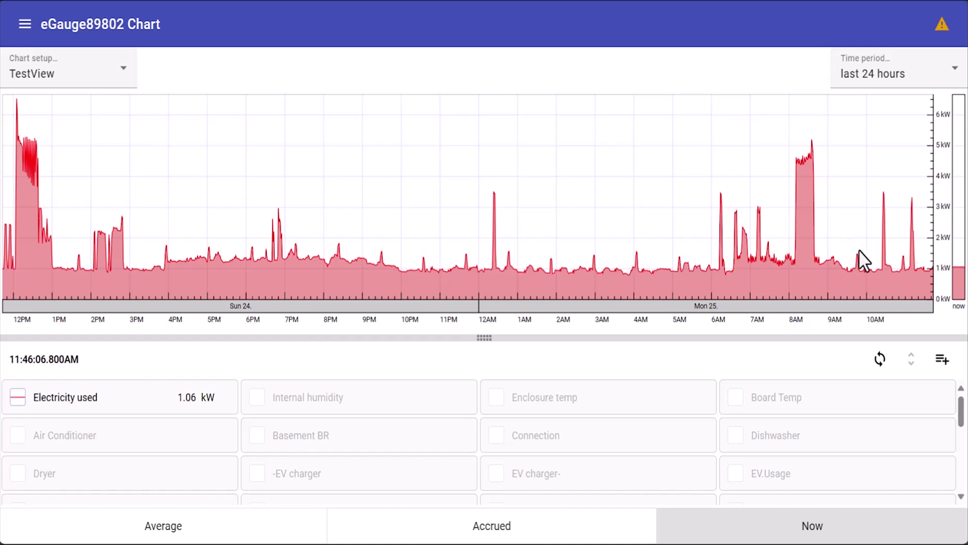
- Drag -EV charger into the legend slot right after Electricity used and check it to plot it
{"action": "left_click", "coordinate": [911, 359]}
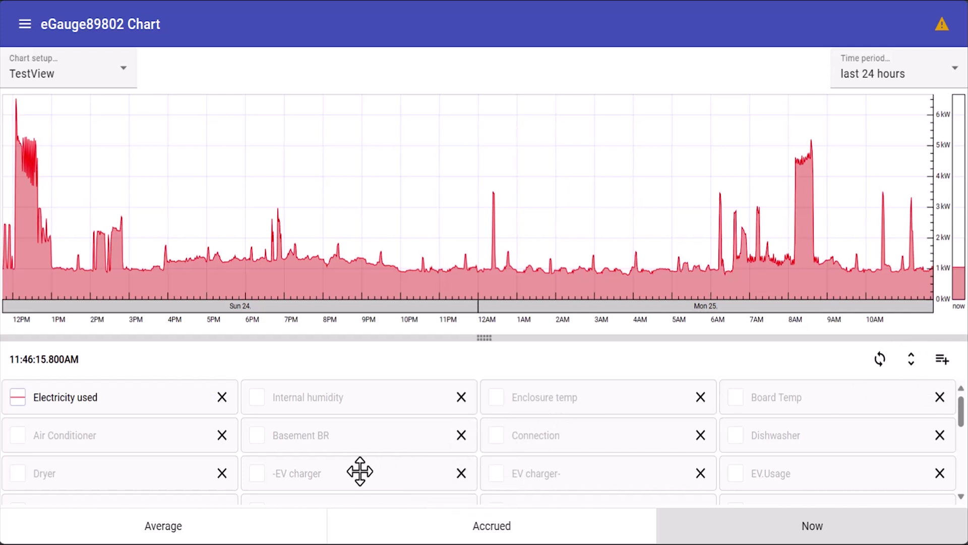
{"action": "left_click_drag", "start_coordinate": [360, 472], "coordinate": [358, 393]}
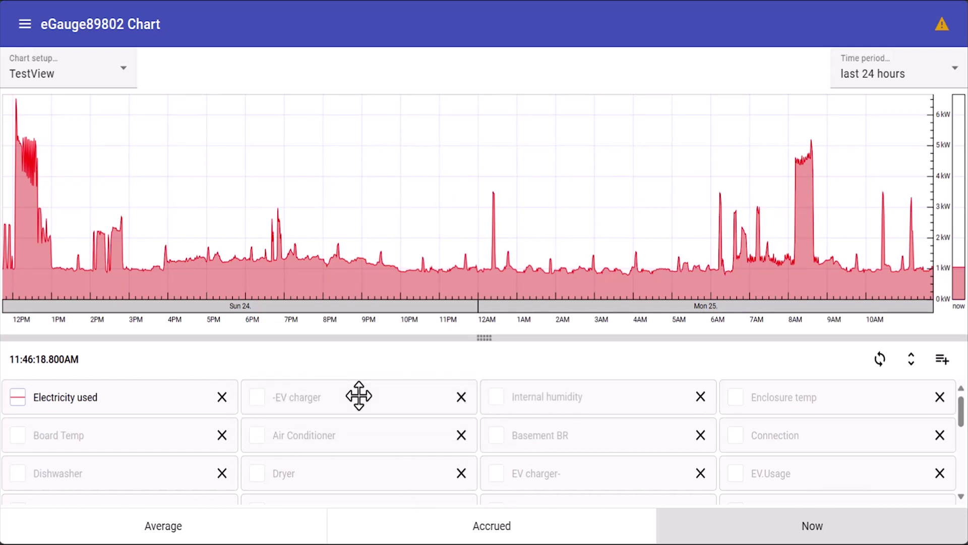
{"action": "left_click", "coordinate": [255, 403]}
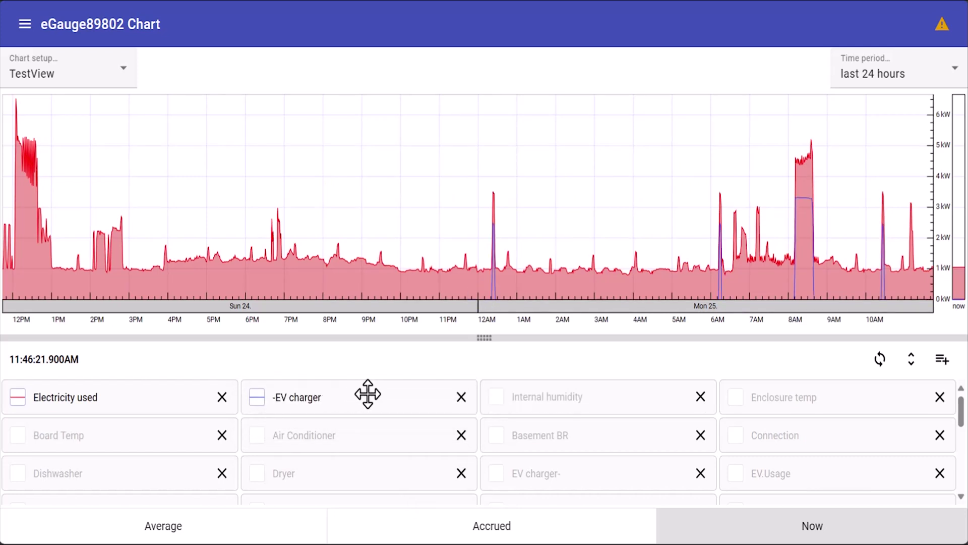
- Give the -EV charger chart item an orange short-dash line style and apply it
{"action": "left_click", "coordinate": [913, 360]}
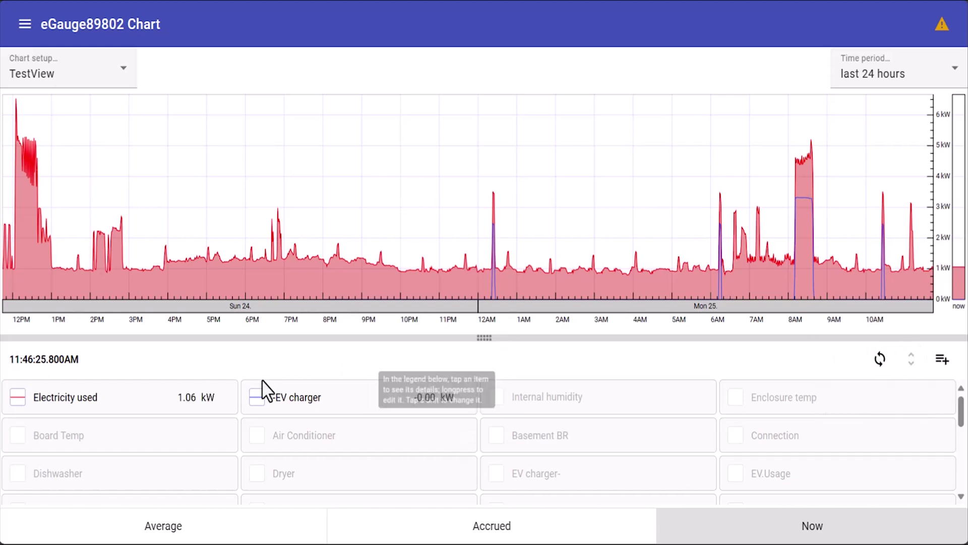
{"action": "left_click", "coordinate": [248, 403]}
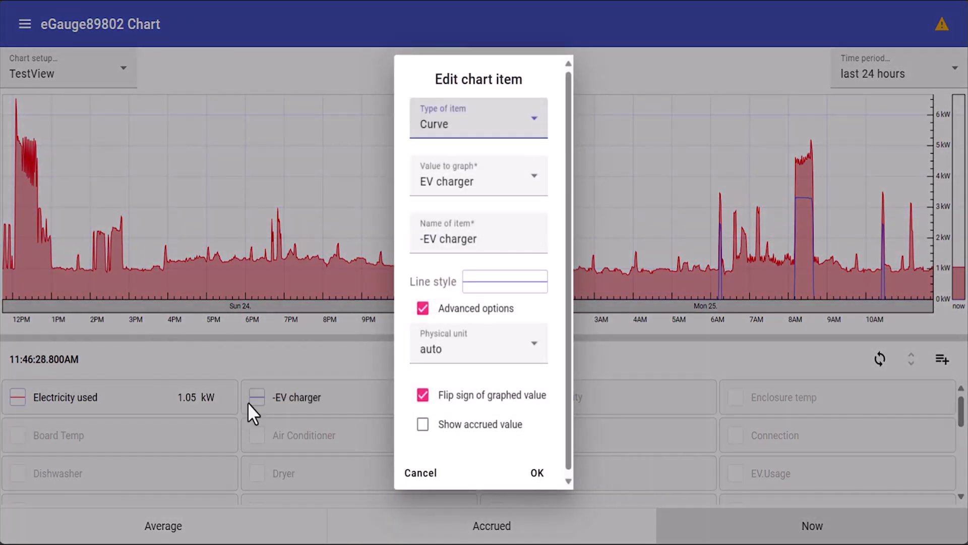
{"action": "left_click", "coordinate": [497, 283]}
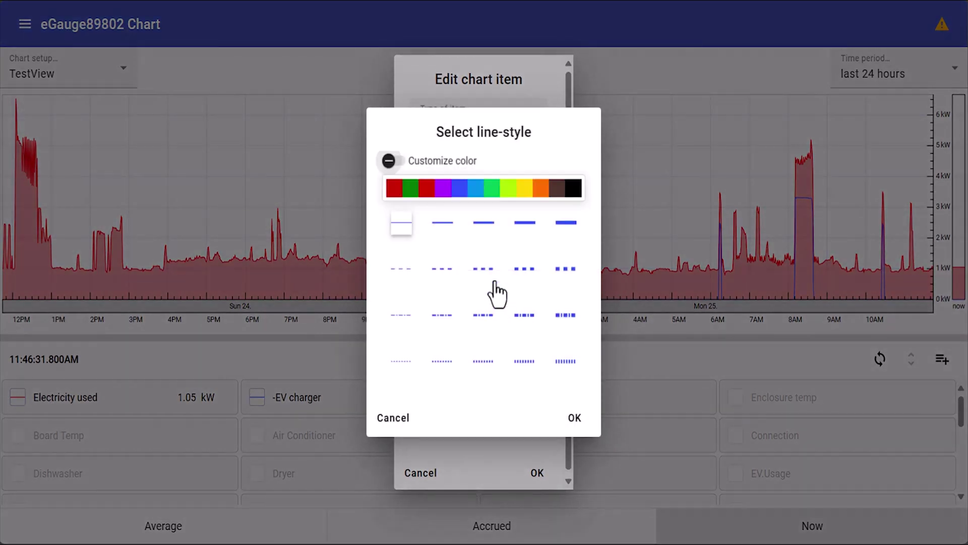
{"action": "left_click", "coordinate": [539, 191]}
{"action": "left_click", "coordinate": [442, 270]}
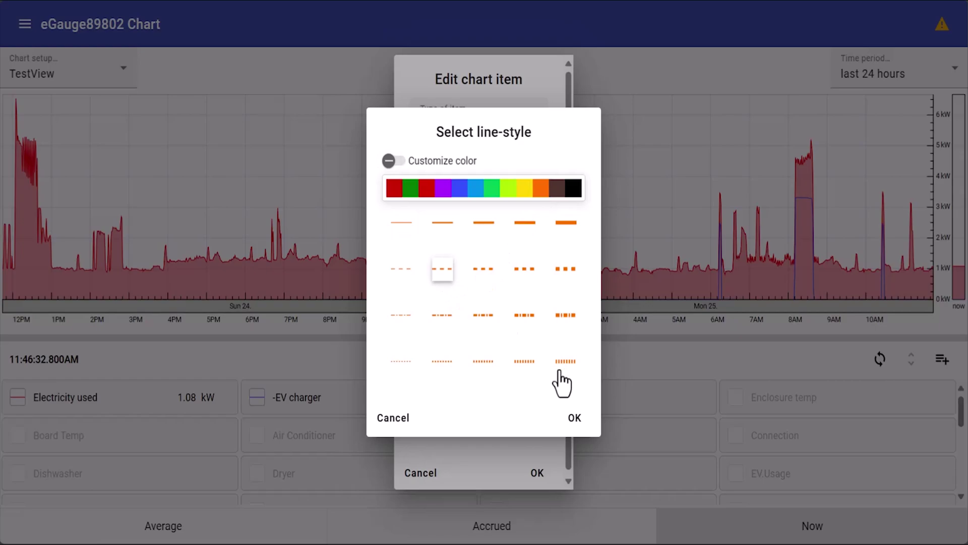
{"action": "left_click", "coordinate": [575, 419]}
{"action": "left_click", "coordinate": [535, 474]}
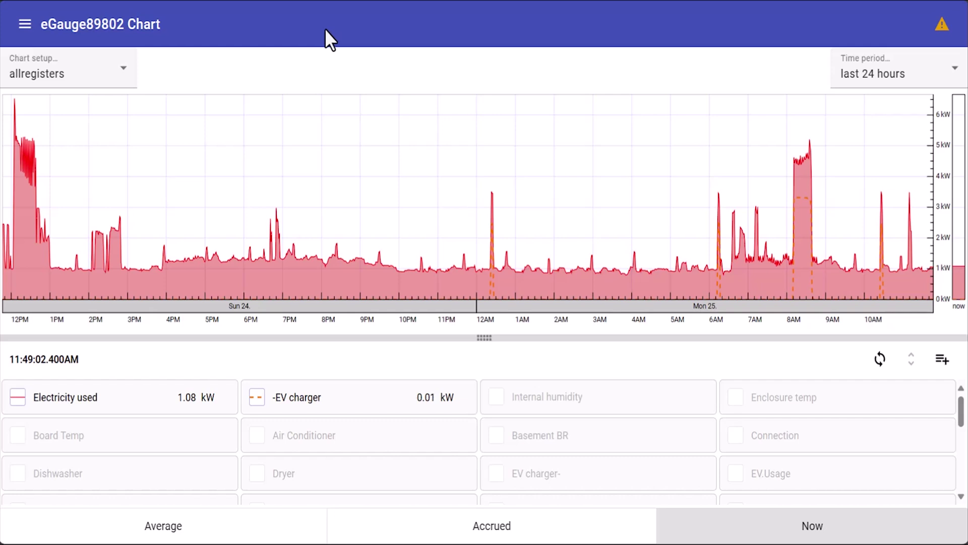
- Rename the allregisters chart setup to 'testview' with Chart > Rename this setup
{"action": "left_click", "coordinate": [25, 25]}
{"action": "mouse_move", "coordinate": [63, 76]}
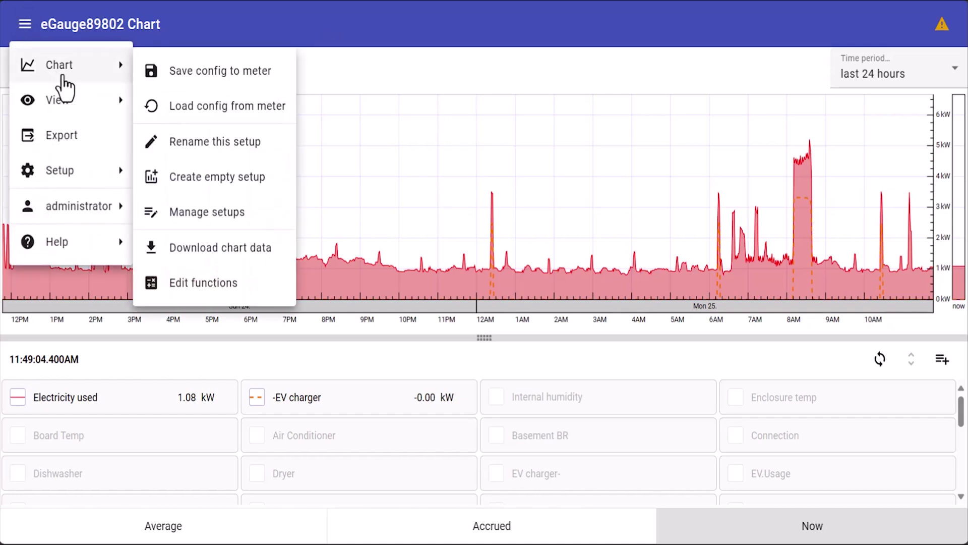
{"action": "left_click", "coordinate": [177, 147]}
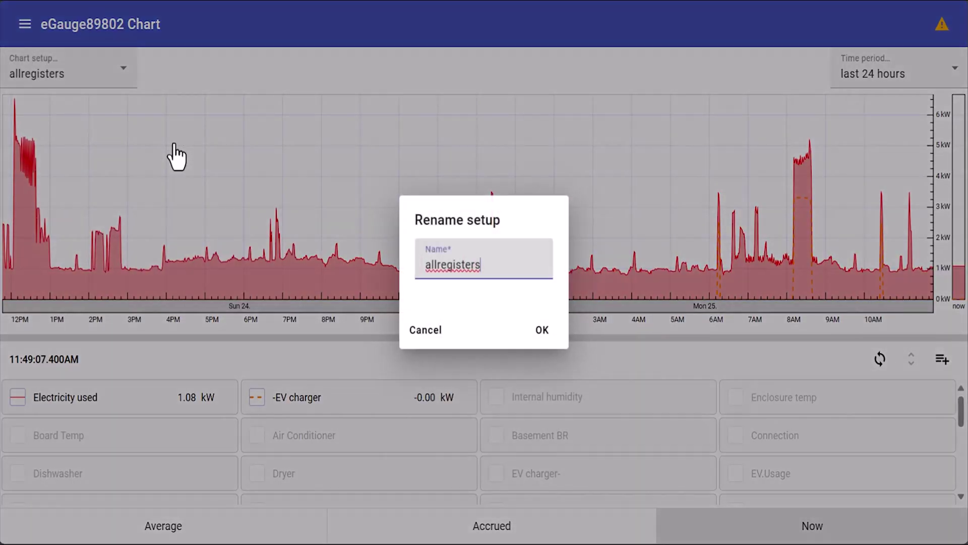
{"action": "key", "text": "BackSpace"}
{"action": "key", "text": "BackSpace"}
{"action": "key", "text": "BackSpace"}
{"action": "key", "text": "BackSpace"}
{"action": "key", "text": "BackSpace"}
{"action": "key", "text": "BackSpace"}
{"action": "key", "text": "BackSpace"}
{"action": "key", "text": "BackSpace"}
{"action": "key", "text": "BackSpace"}
{"action": "key", "text": "BackSpace"}
{"action": "key", "text": "BackSpace"}
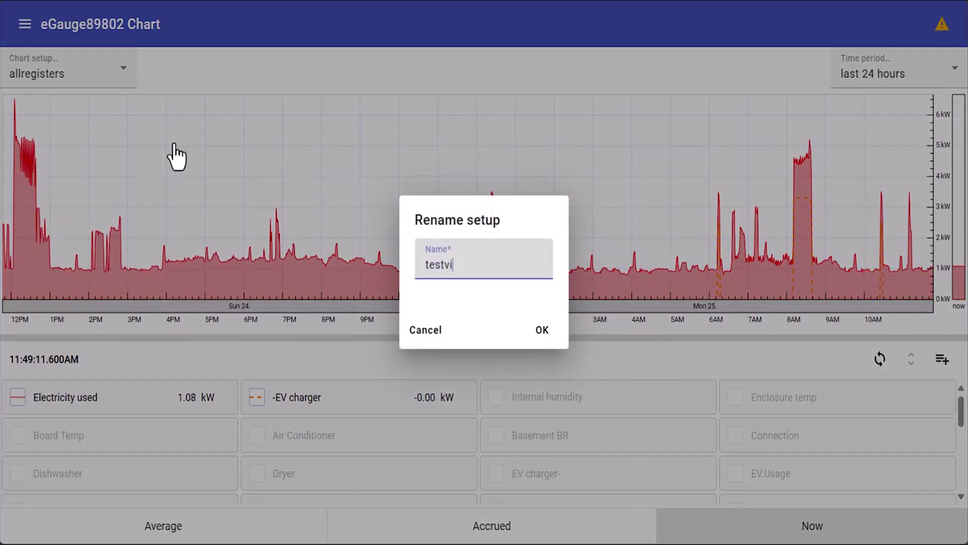
{"action": "left_click", "coordinate": [541, 331]}
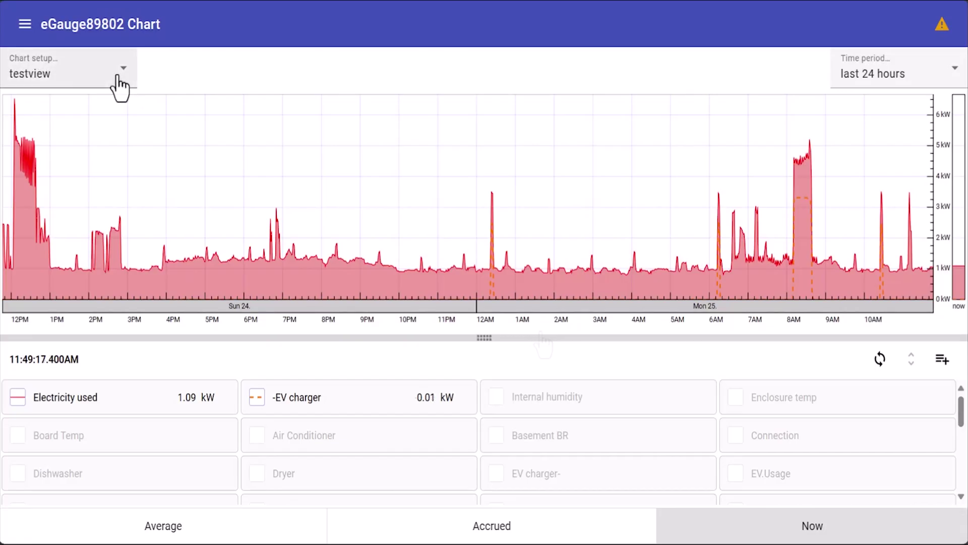
{"action": "left_click", "coordinate": [120, 86]}
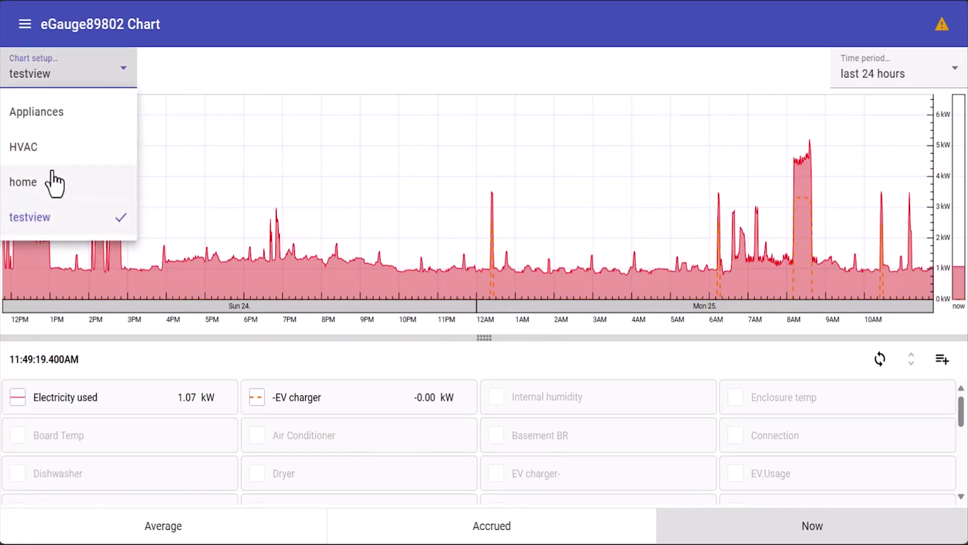
{"action": "left_click", "coordinate": [69, 121]}
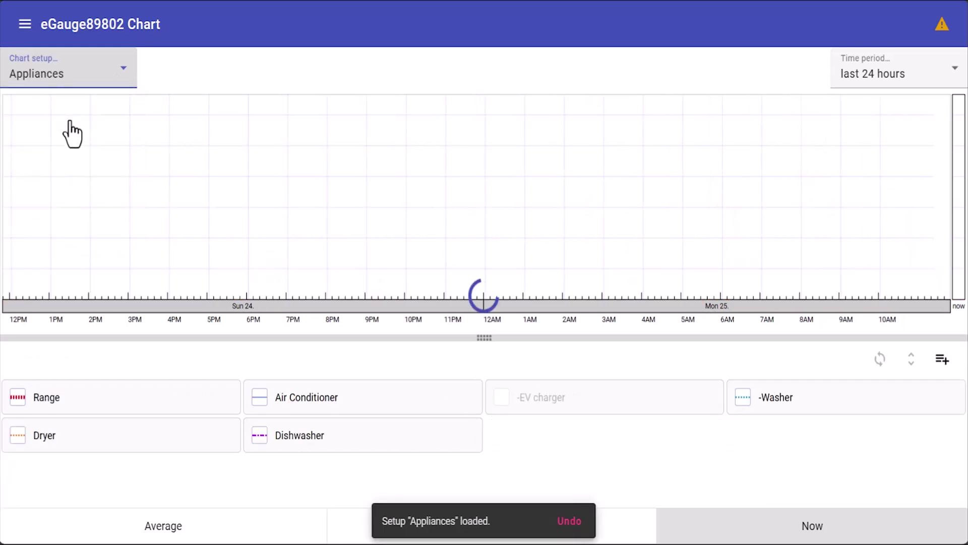
{"action": "left_click", "coordinate": [122, 73]}
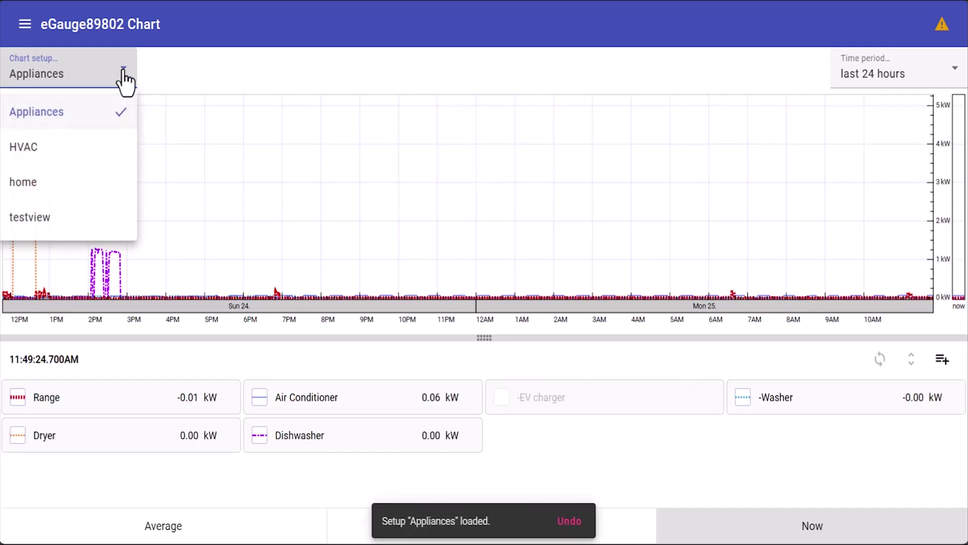
{"action": "left_click", "coordinate": [71, 157]}
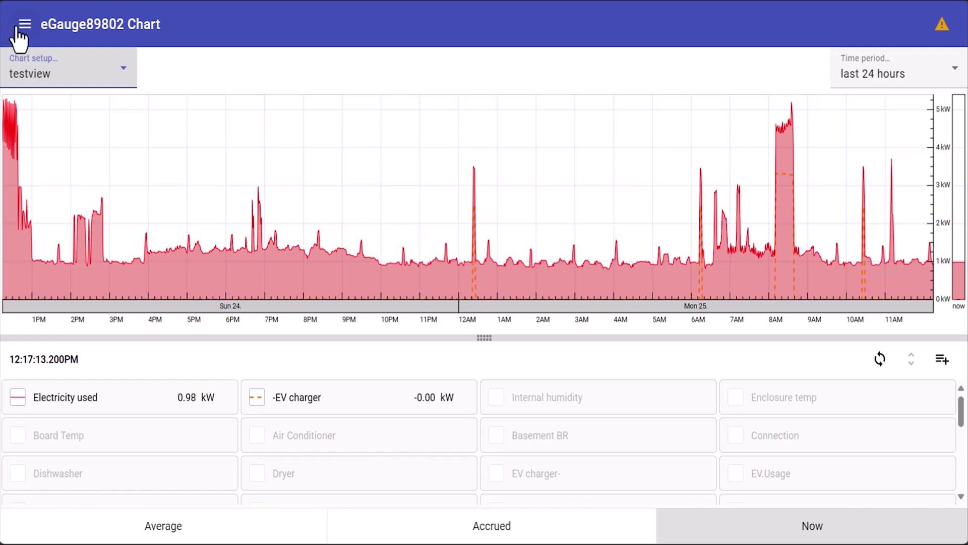
- Create an empty chart setup and add Enclosure temp as its first item
{"action": "left_click", "coordinate": [25, 25]}
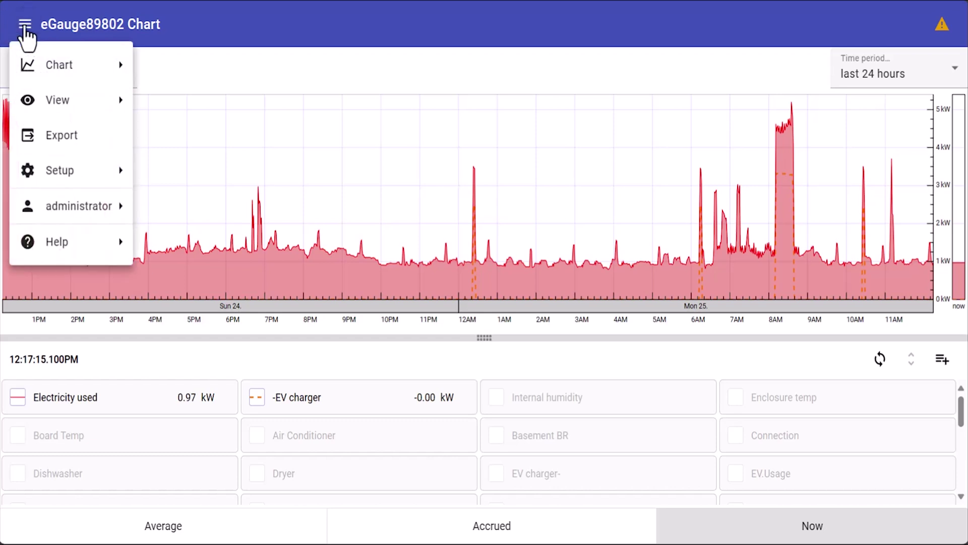
{"action": "mouse_move", "coordinate": [28, 69]}
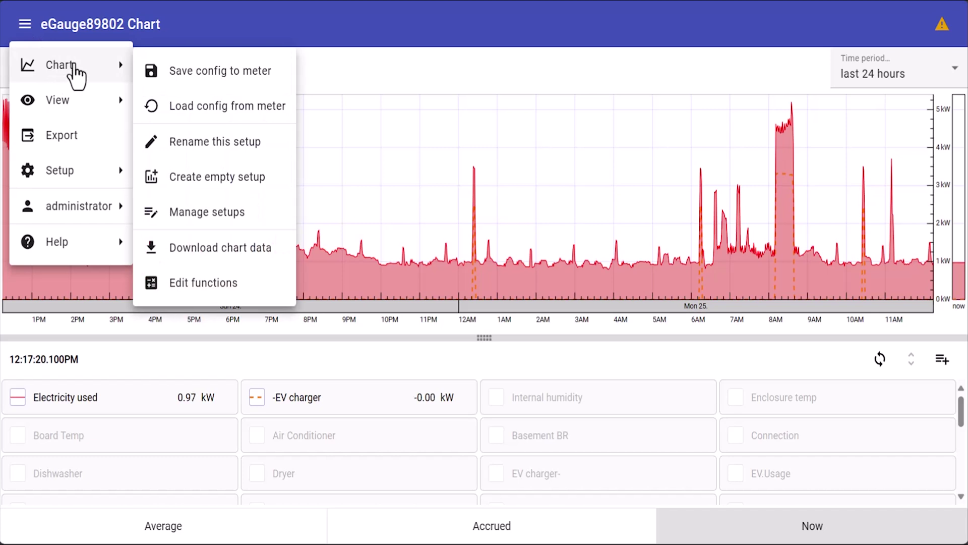
{"action": "left_click", "coordinate": [200, 181]}
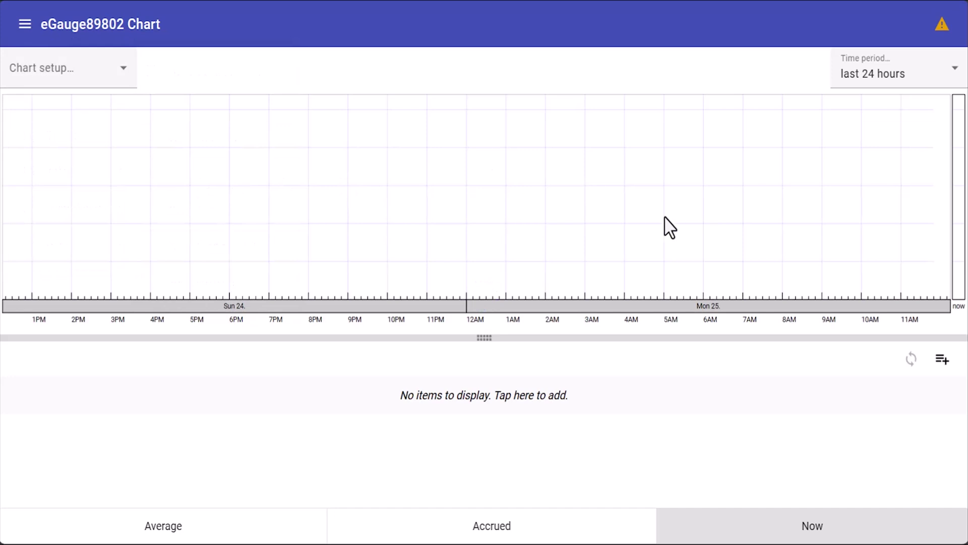
{"action": "left_click", "coordinate": [942, 359]}
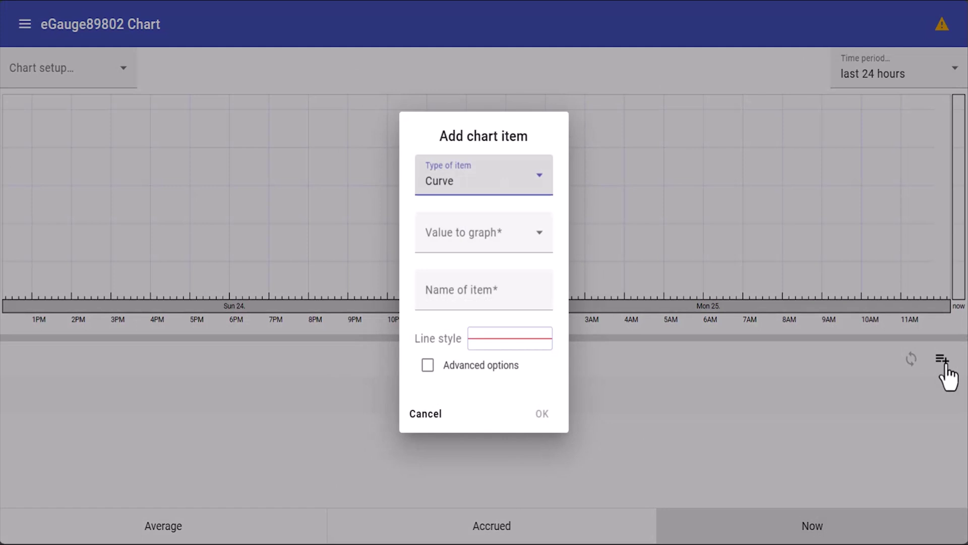
{"action": "left_click", "coordinate": [489, 237]}
{"action": "scroll", "coordinate": [484, 396], "scroll_direction": "down", "scroll_amount": 5}
{"action": "scroll", "coordinate": [484, 395], "scroll_direction": "down", "scroll_amount": 1}
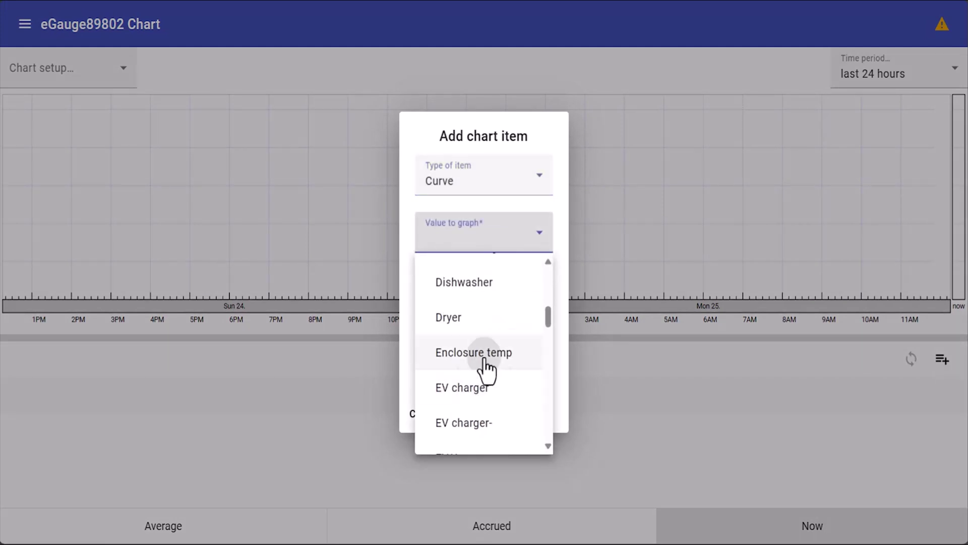
{"action": "left_click", "coordinate": [485, 361]}
{"action": "left_click", "coordinate": [542, 414]}
- Add EV charger- and CT1 Current as the second and third chart items
{"action": "left_click", "coordinate": [942, 359]}
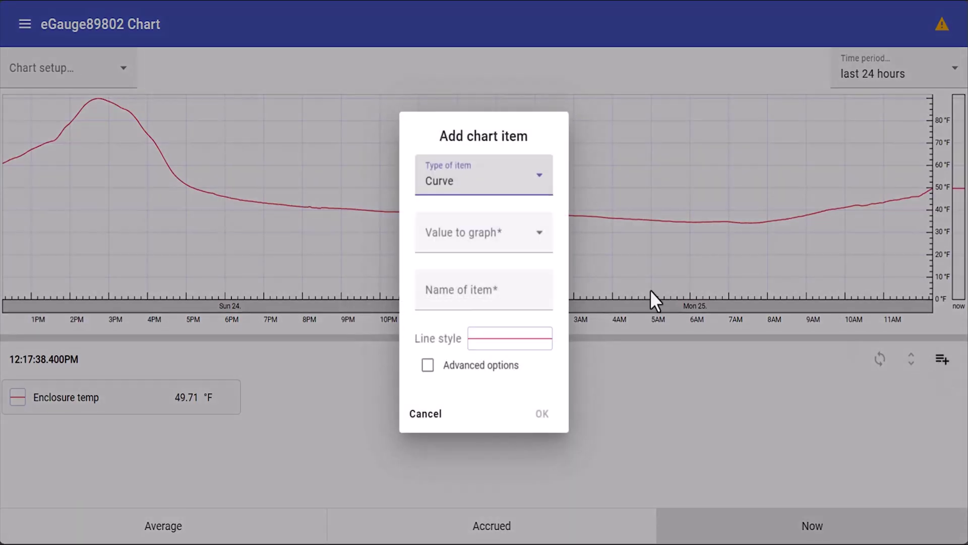
{"action": "left_click", "coordinate": [536, 233]}
{"action": "scroll", "coordinate": [486, 371], "scroll_direction": "down", "scroll_amount": 6}
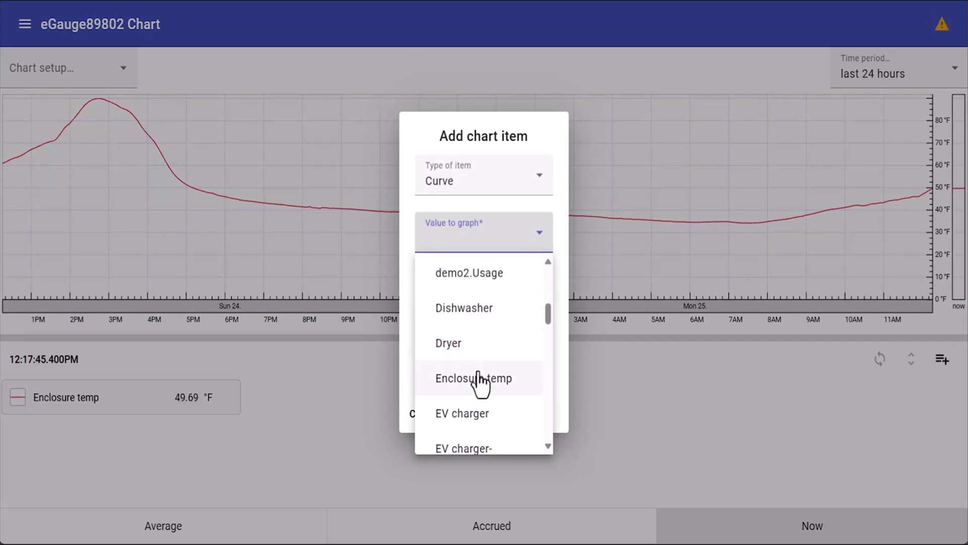
{"action": "left_click", "coordinate": [461, 451]}
{"action": "left_click", "coordinate": [542, 416]}
{"action": "left_click", "coordinate": [942, 359]}
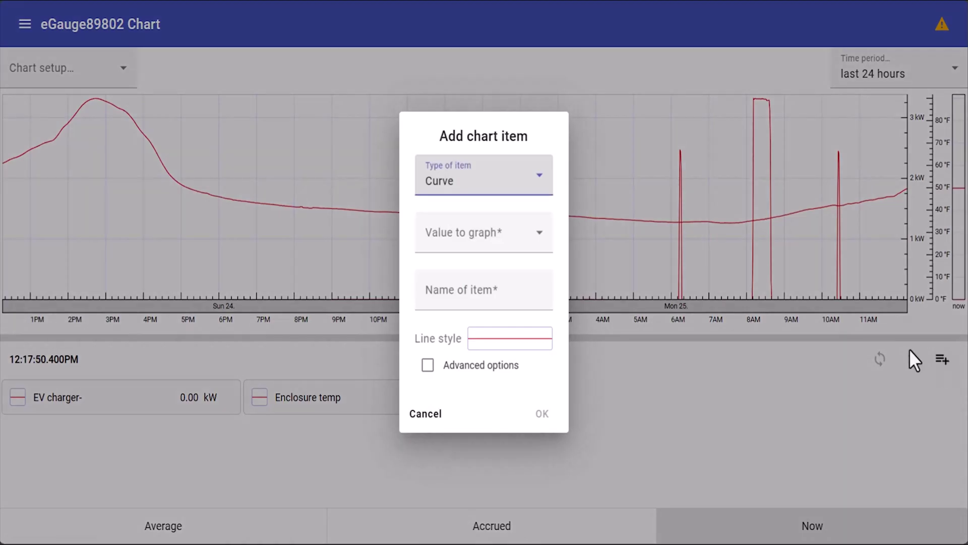
{"action": "left_click", "coordinate": [536, 237]}
{"action": "scroll", "coordinate": [459, 388], "scroll_direction": "down", "scroll_amount": 3}
{"action": "left_click", "coordinate": [459, 378]}
{"action": "left_click", "coordinate": [542, 416]}
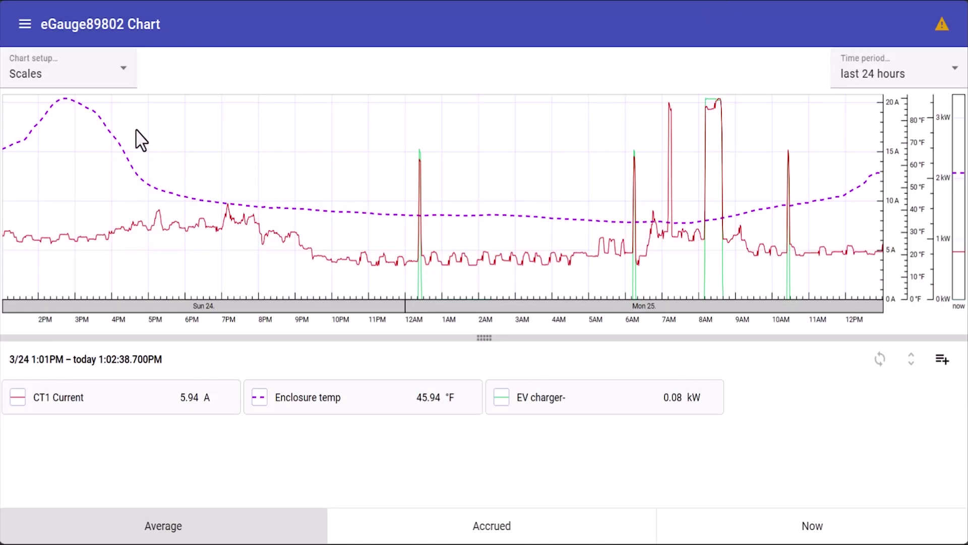
- Load the testview setup and zoom its chart to the 10:33 PM–7:32 AM range
{"action": "left_click", "coordinate": [47, 80]}
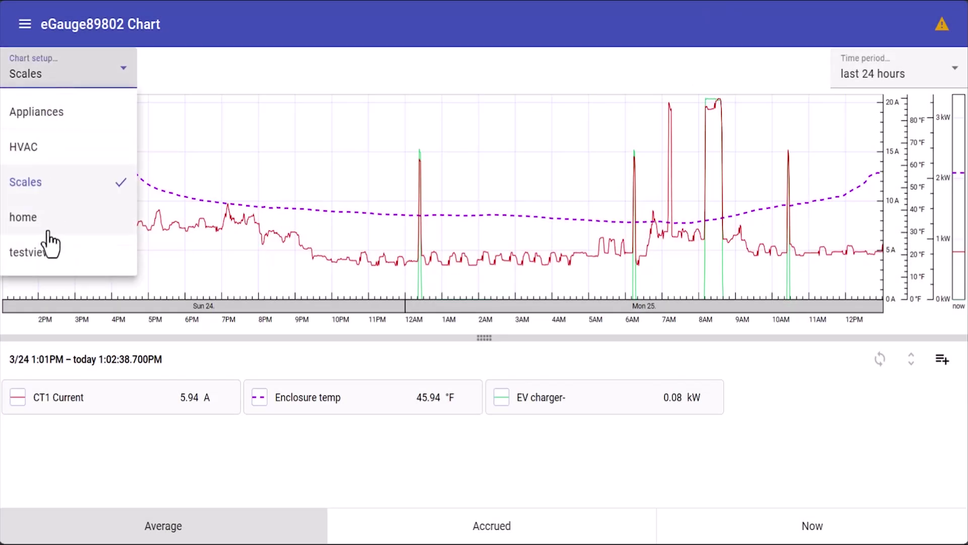
{"action": "left_click", "coordinate": [44, 255]}
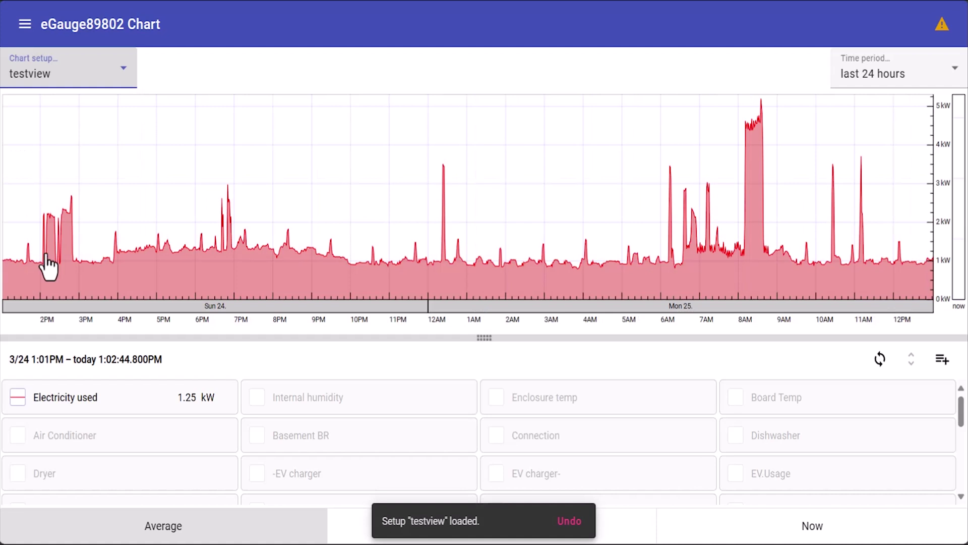
{"action": "left_click", "coordinate": [372, 202]}
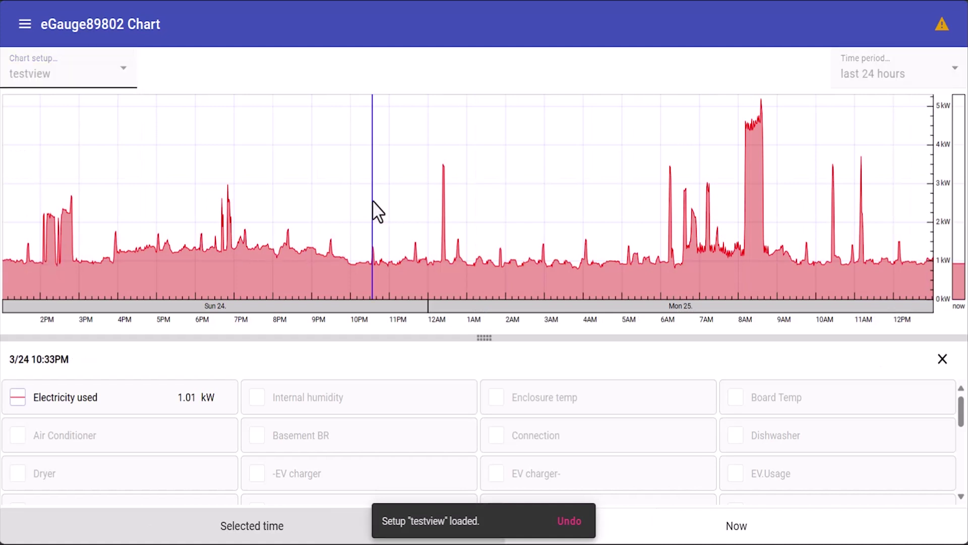
{"action": "left_click_drag", "start_coordinate": [372, 200], "coordinate": [721, 192]}
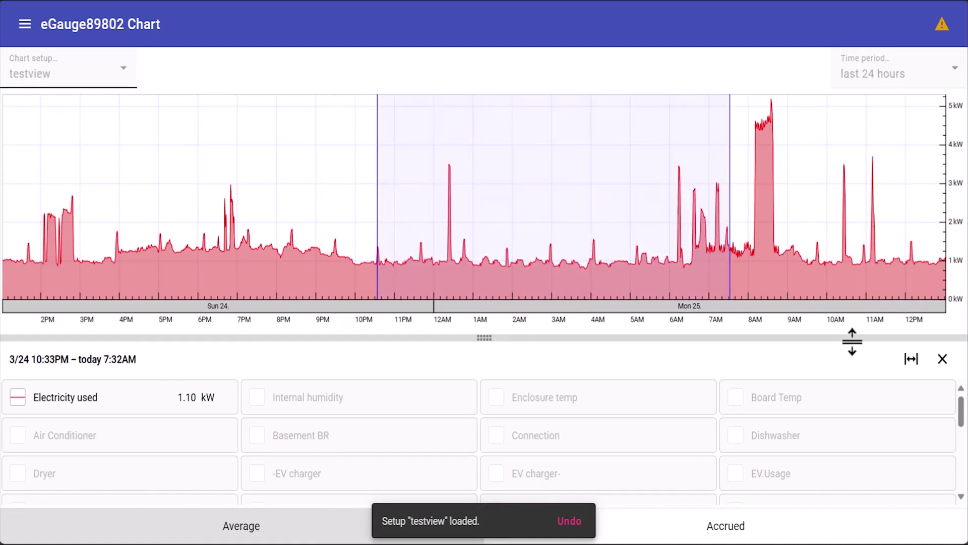
{"action": "left_click", "coordinate": [910, 360]}
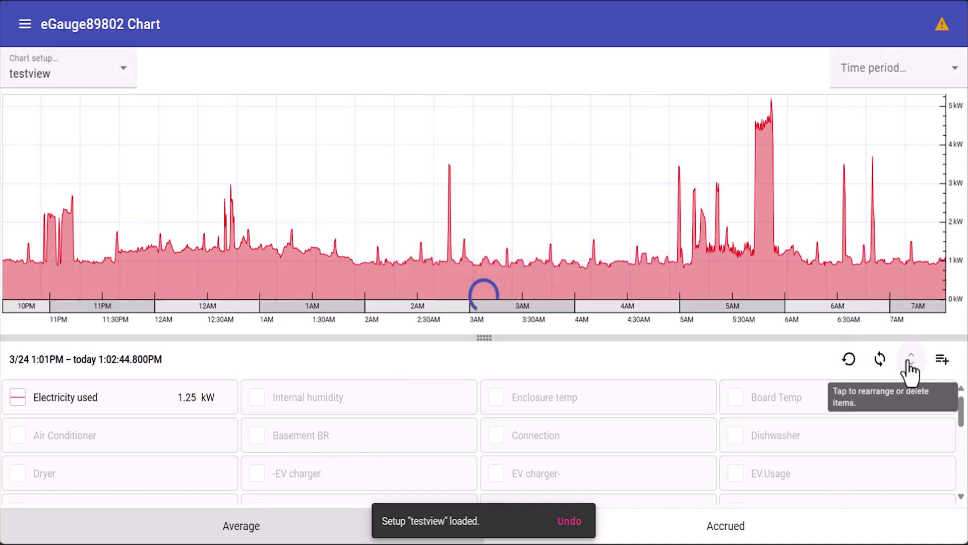